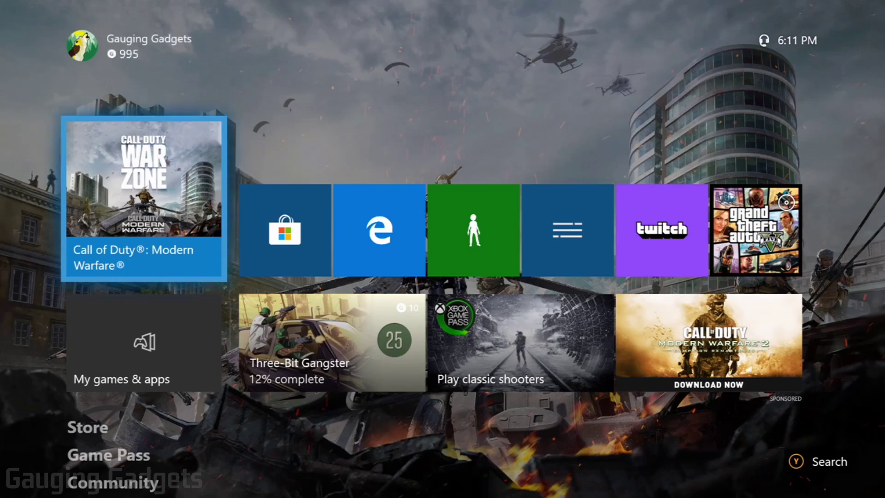
- Bring up the guide and move right through its sections to System settings
key("super")
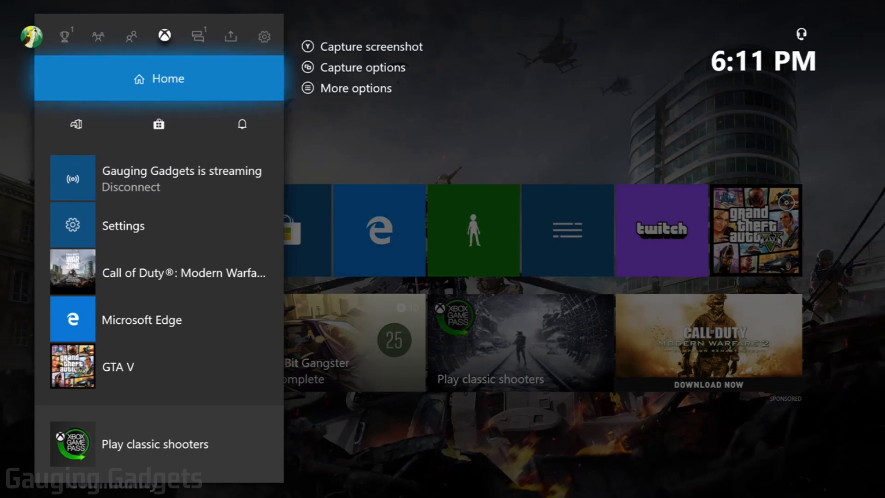
key("Right")
key("Right")
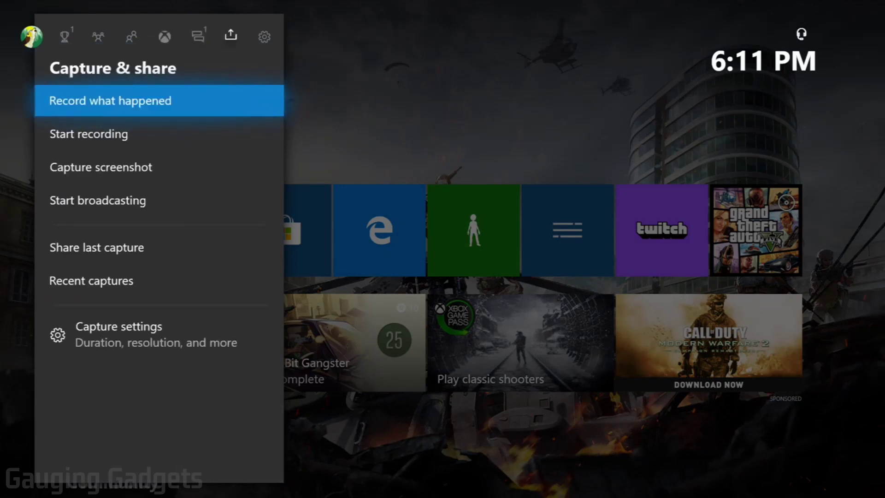
key("Right")
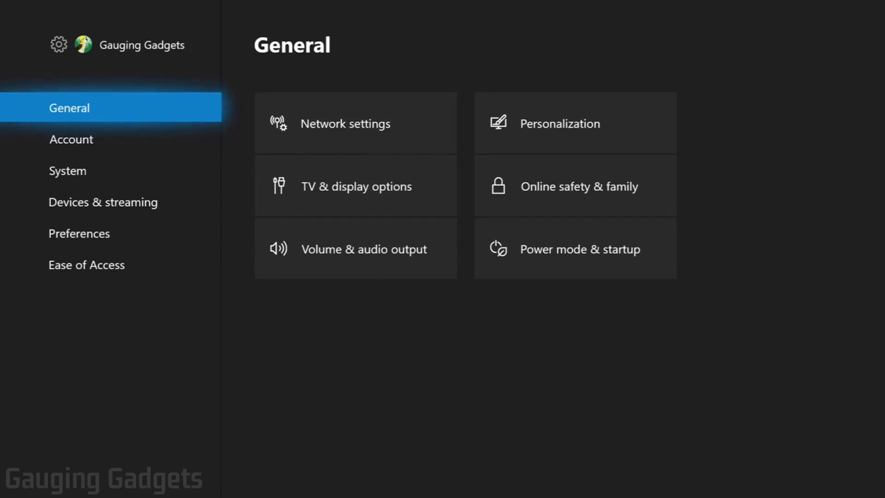
- Enter Personalization from General settings and highlight the My home Xbox option
key("Right")
key("Right")
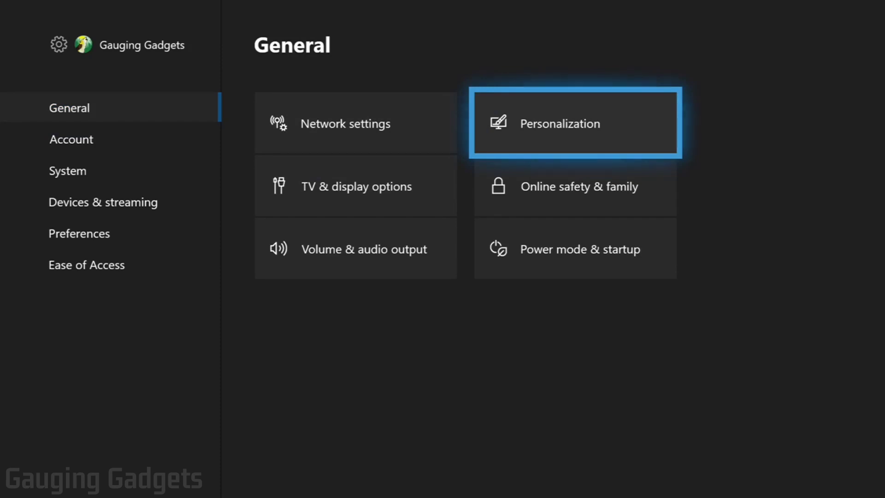
key("Return")
key("Down")
key("Down")
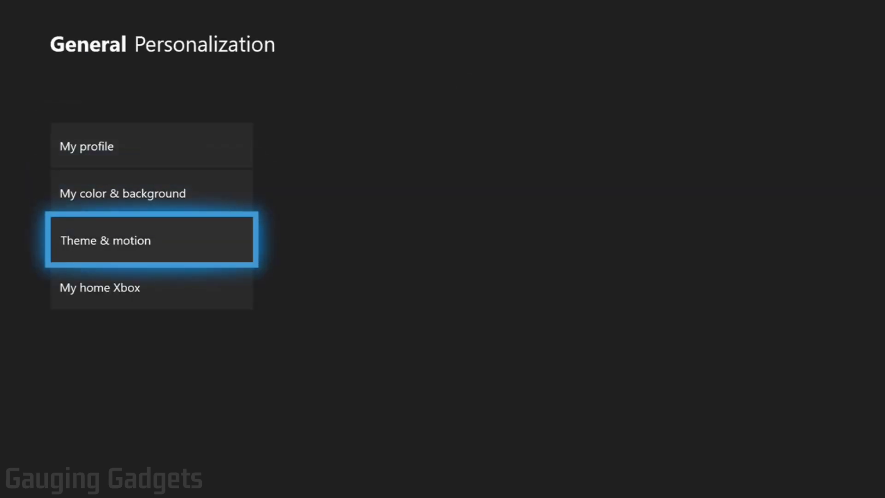
key("Down")
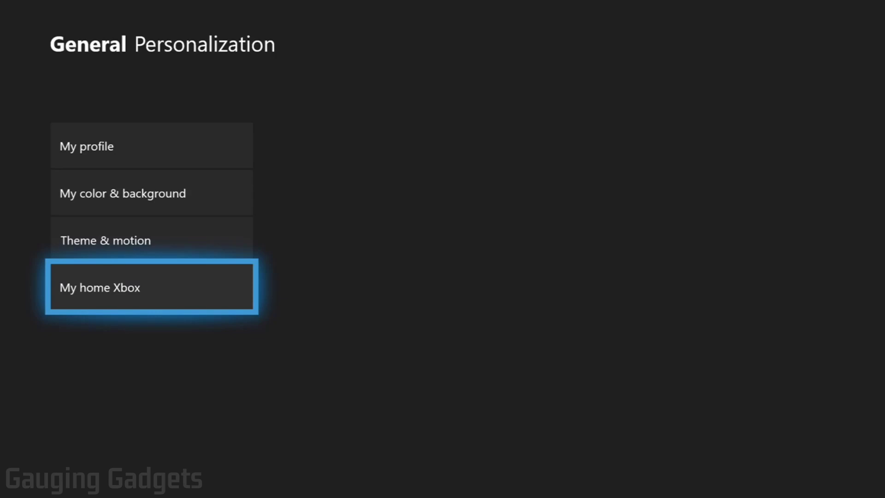
- Open My home Xbox to reveal the 'Remove this as my home Xbox' option
key("Return")
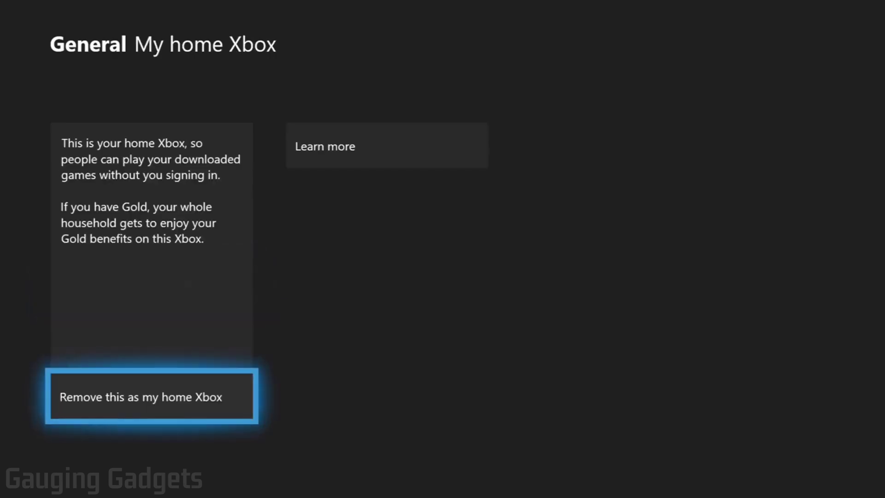